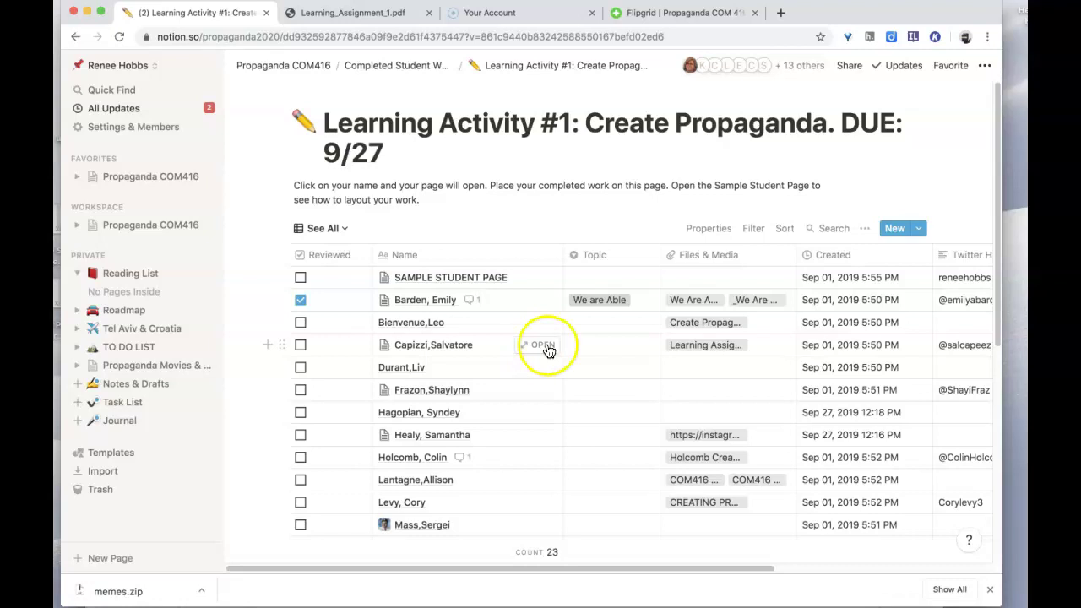
Open Learning_Assignment_1.pdf attached in the fourth table row, copy its entire text, and return to the learning activity table
left_click(696, 344)
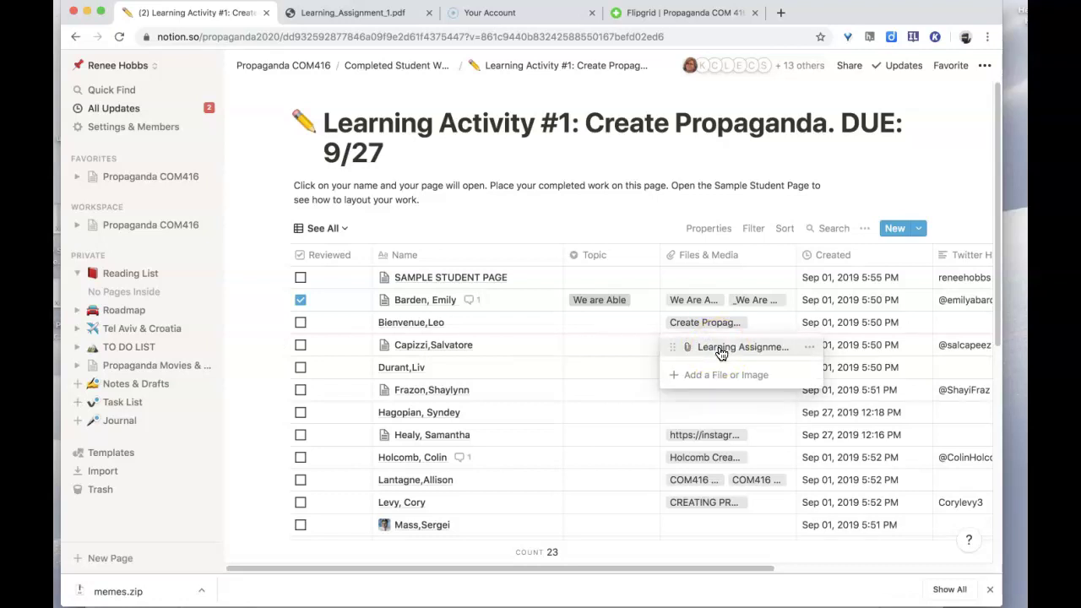
left_click(721, 354)
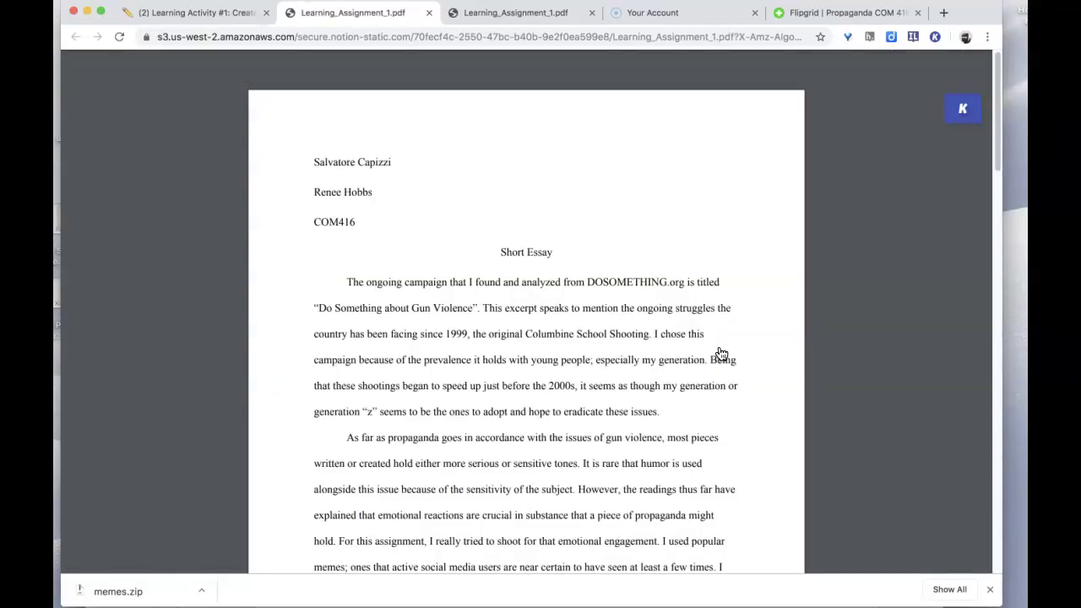
left_click(697, 408)
key("super+a")
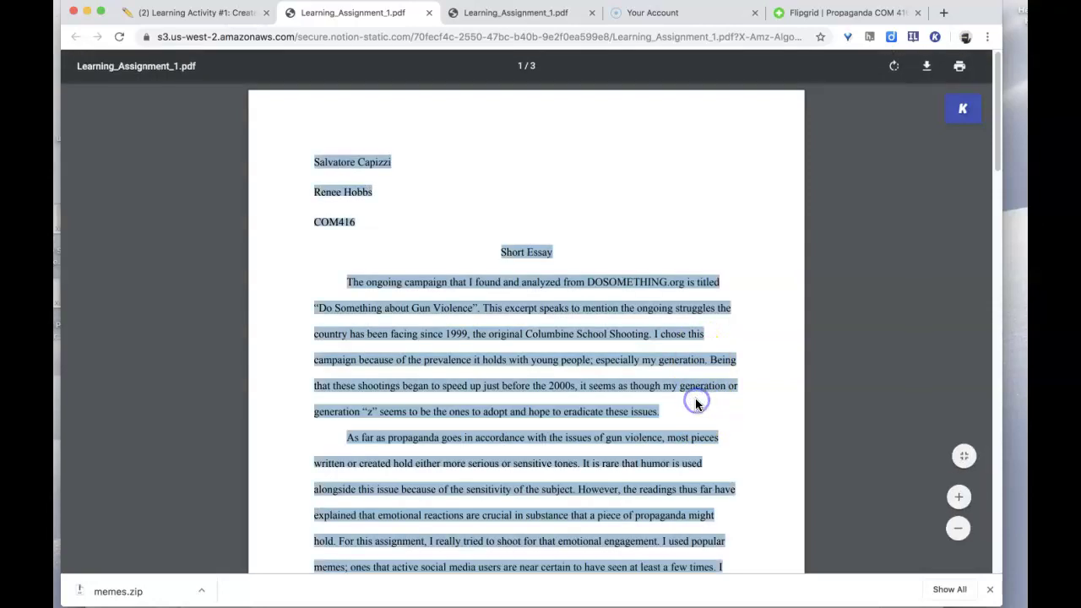
left_click(74, 0)
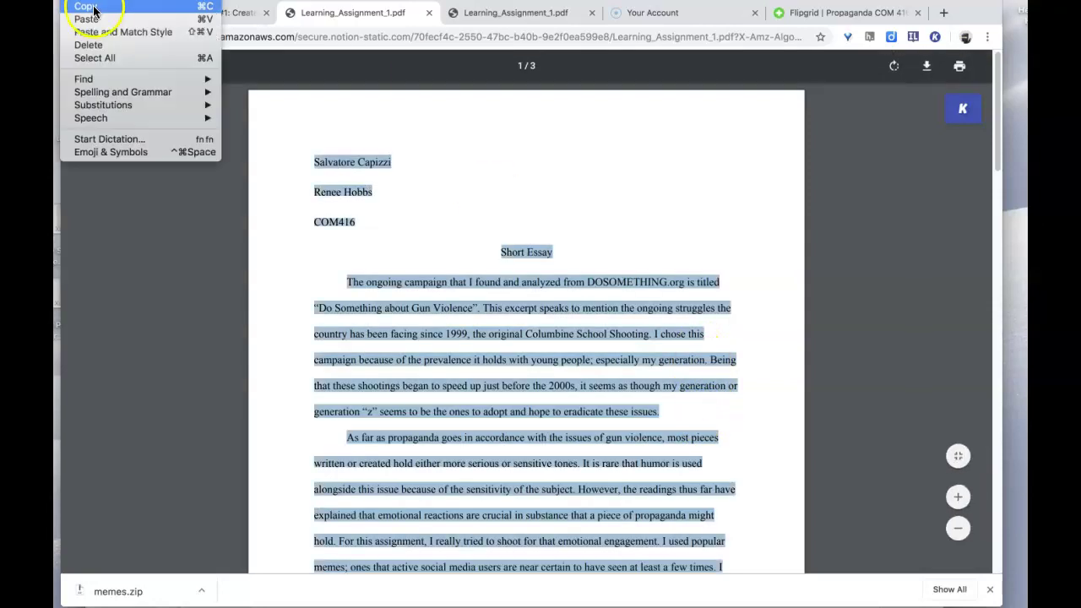
left_click(94, 13)
left_click(205, 13)
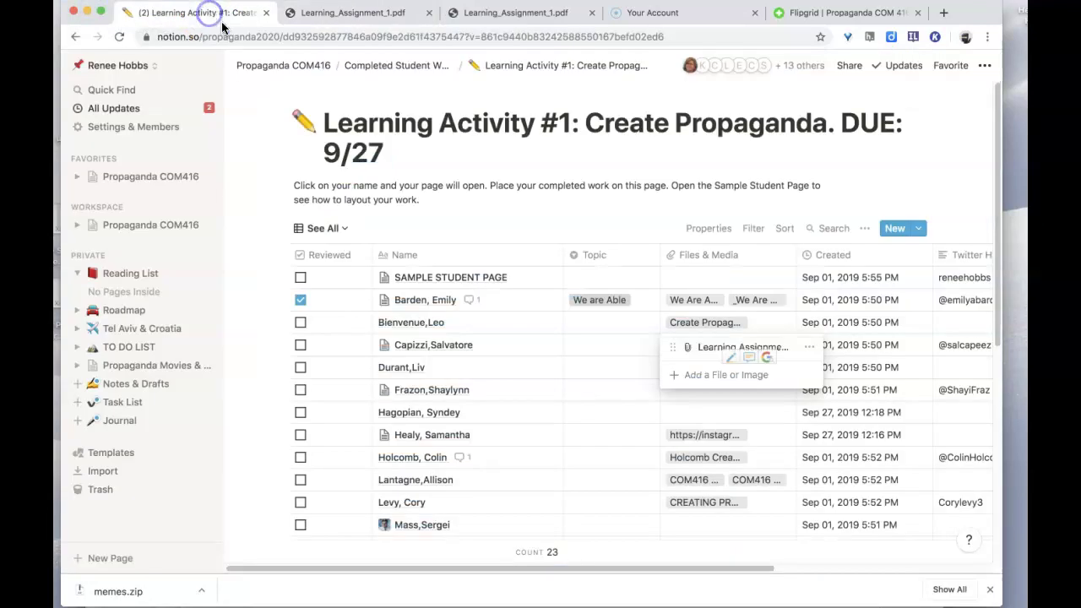
left_click(420, 324)
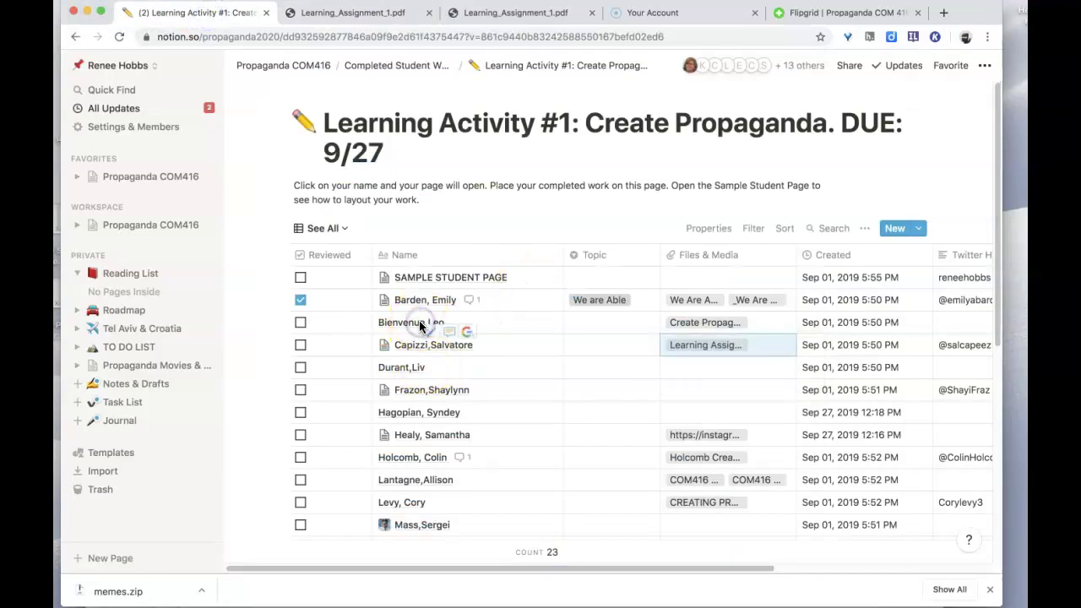
left_click(463, 328)
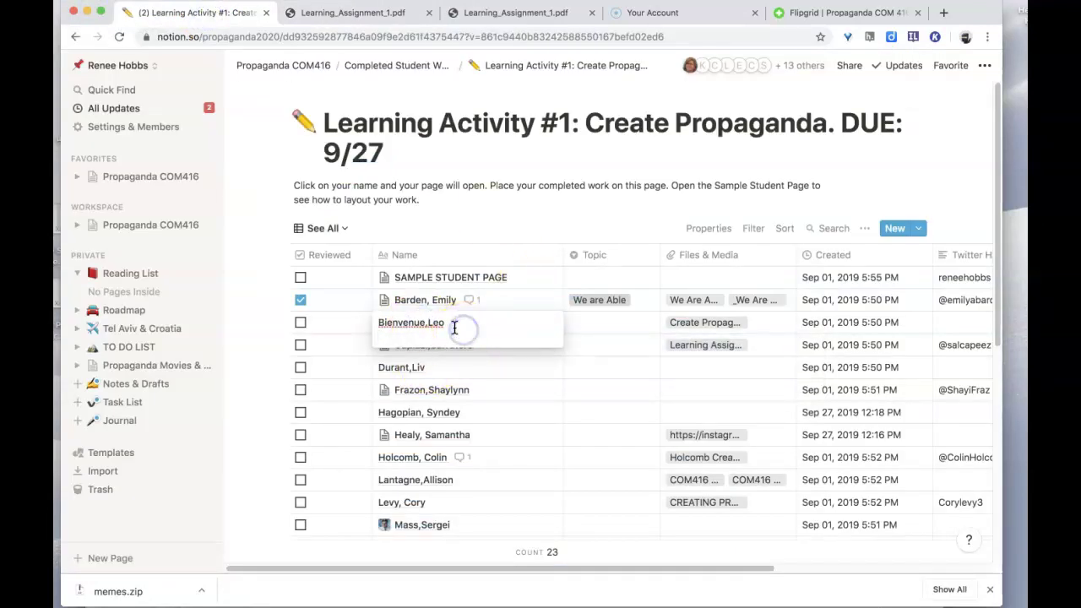
left_click(515, 301)
mouse_move(546, 330)
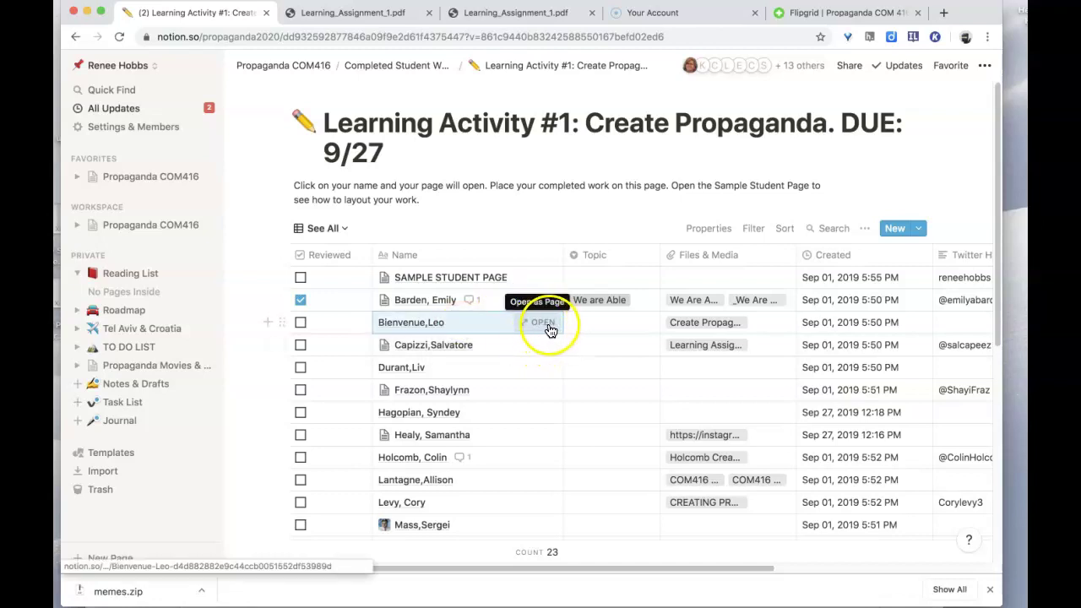
left_click(532, 328)
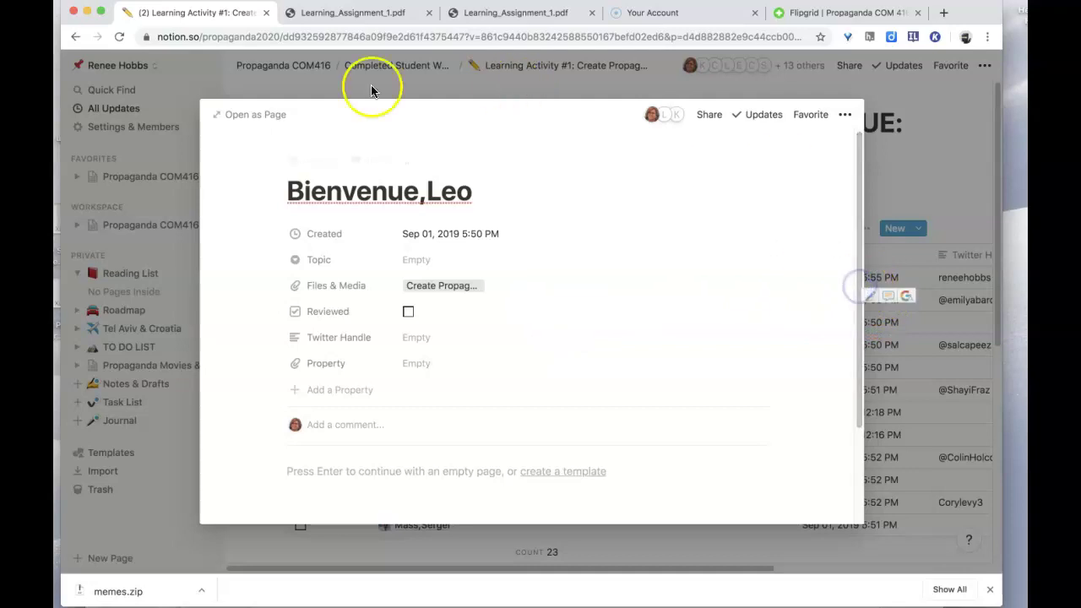
left_click(203, 66)
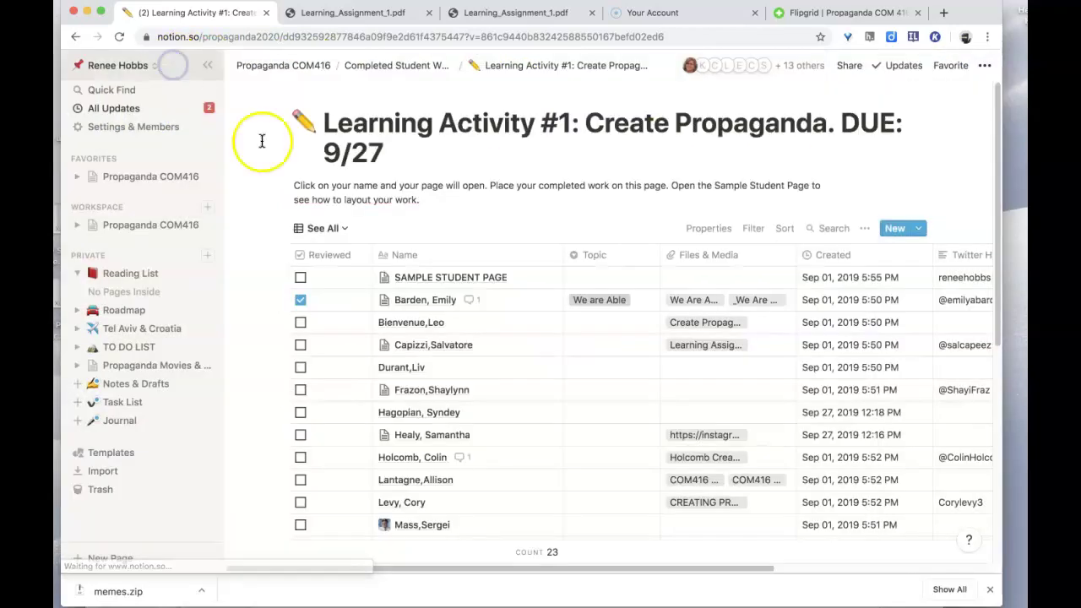
Open the page of the student in the fourth row and insert a line break between COM416 and Short Essay
left_click(529, 349)
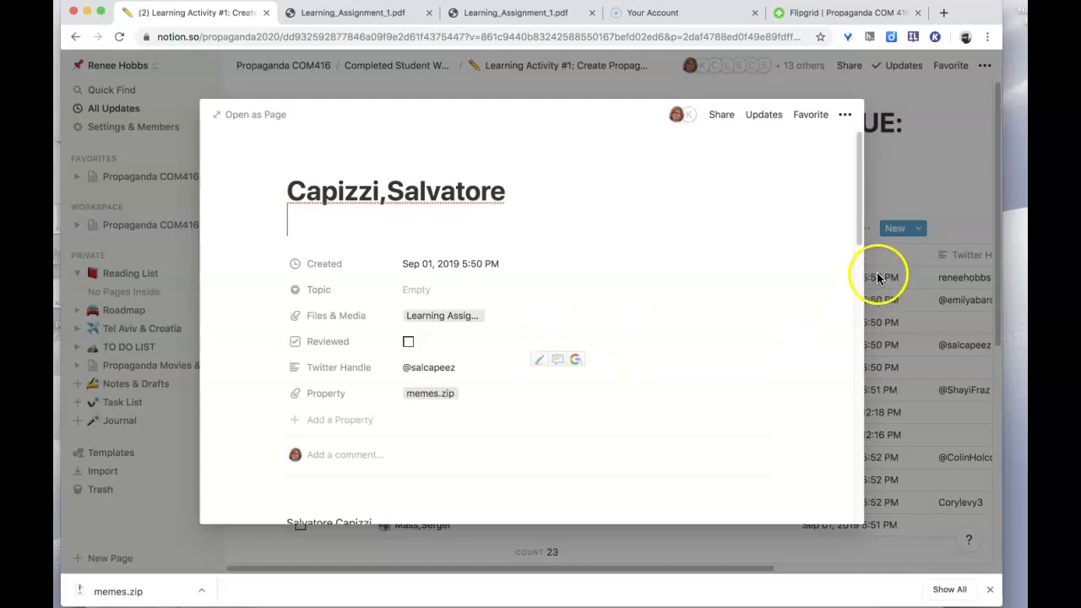
left_click_drag(857, 230, 929, 321)
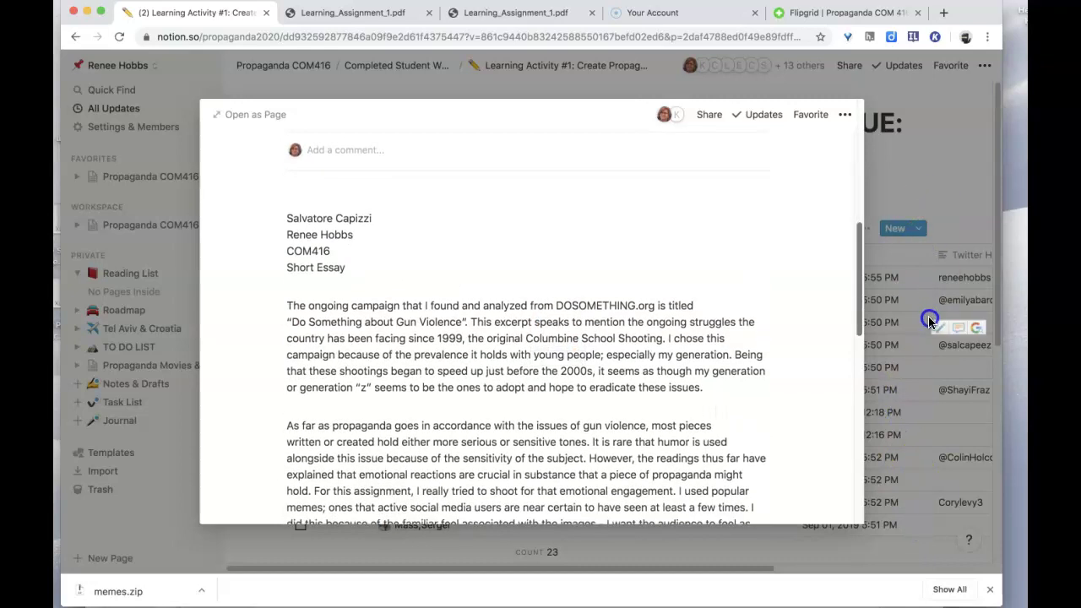
left_click(286, 270)
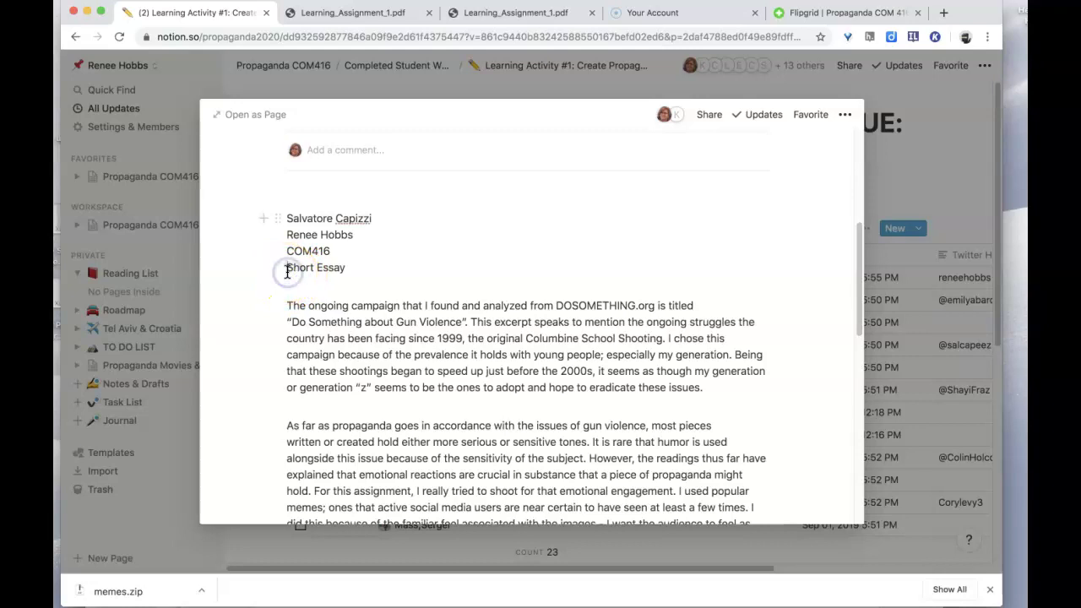
left_click(283, 266)
left_click(344, 263)
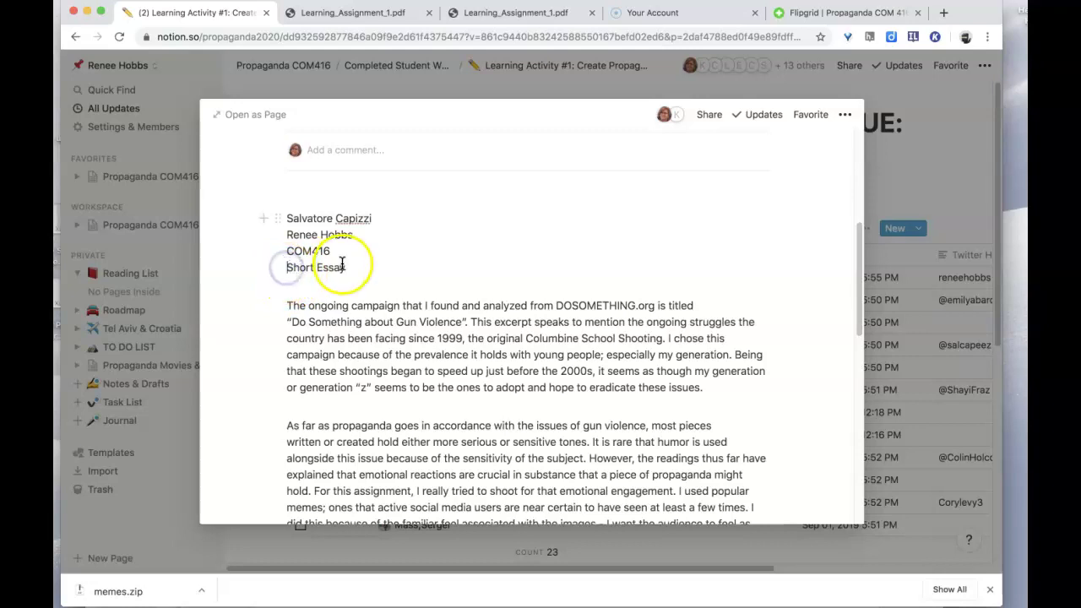
left_click(341, 250)
key("Return")
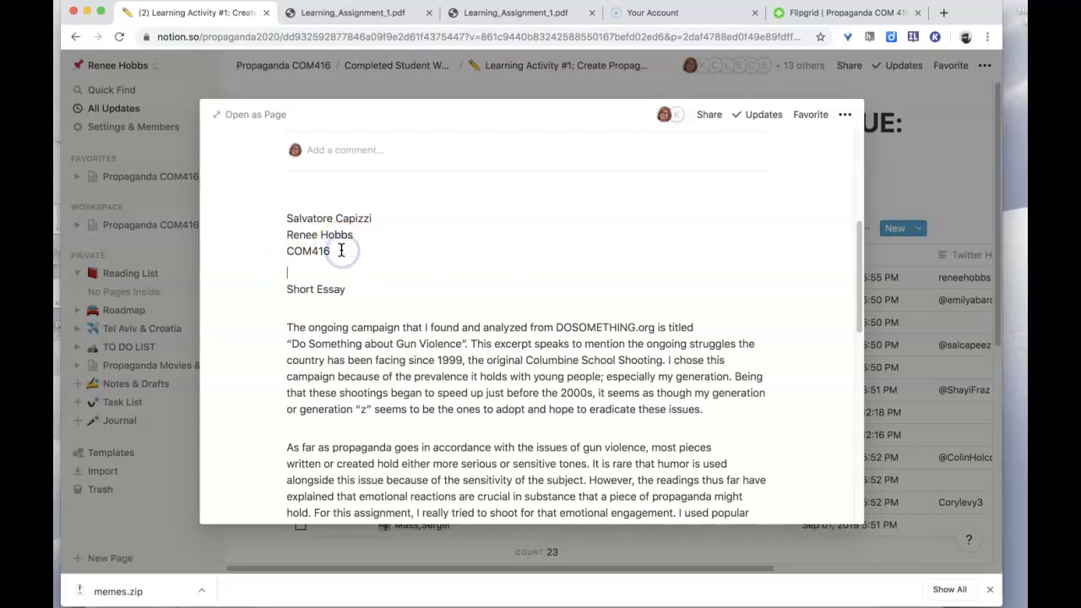
Turn the block holding the Short Essay title into a Heading 1
left_click(290, 273)
left_click(278, 273)
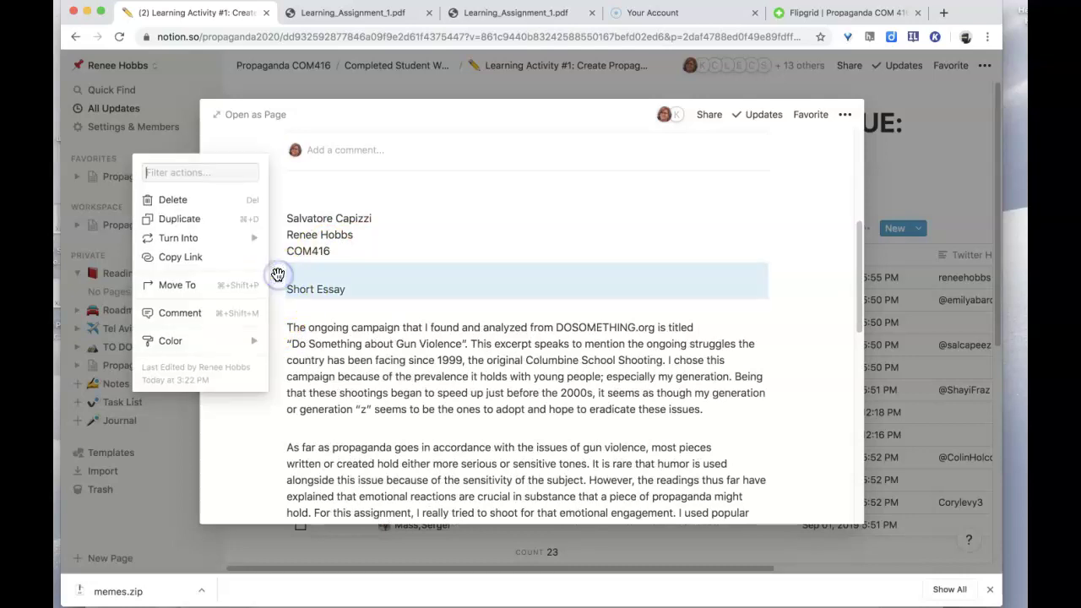
mouse_move(210, 244)
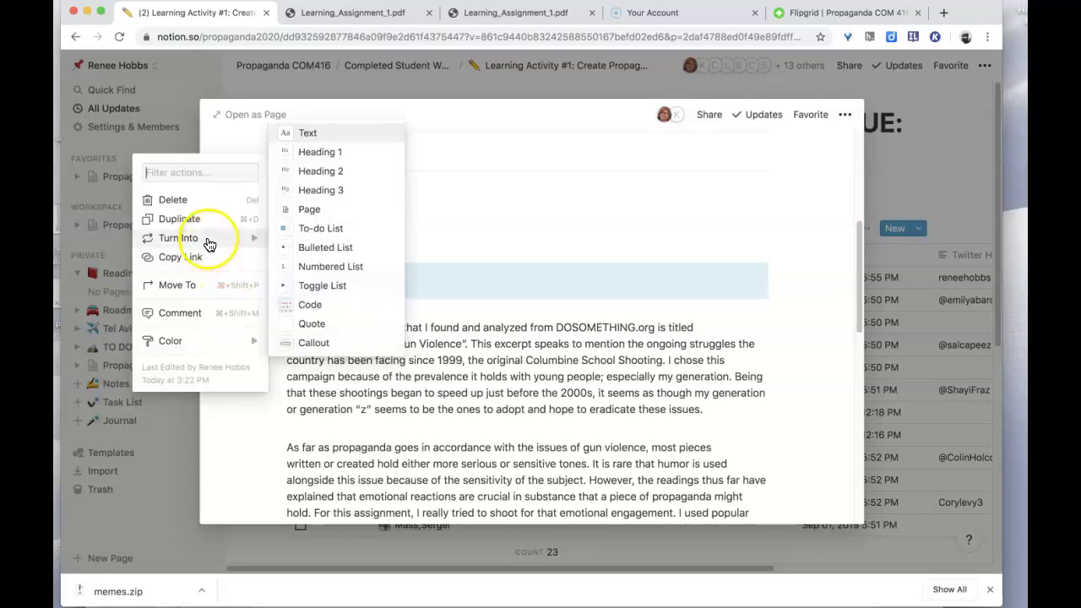
left_click(311, 152)
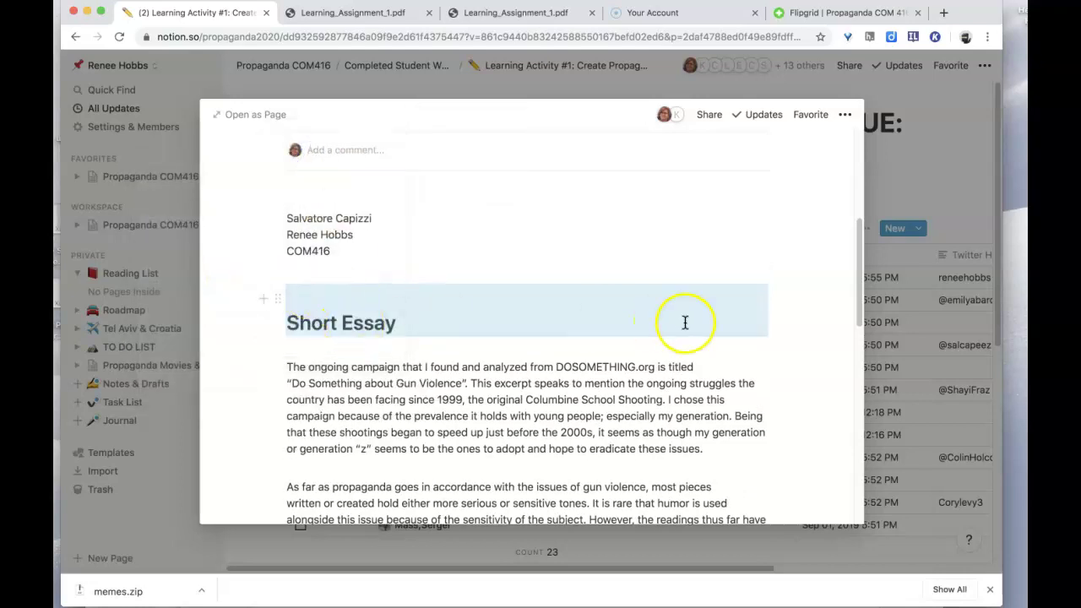
Turn the empty block after the essay's last paragraph into a Heading 1 reading "Works Cited"
left_click_drag(856, 257, 857, 492)
left_click(360, 508)
left_click(277, 482)
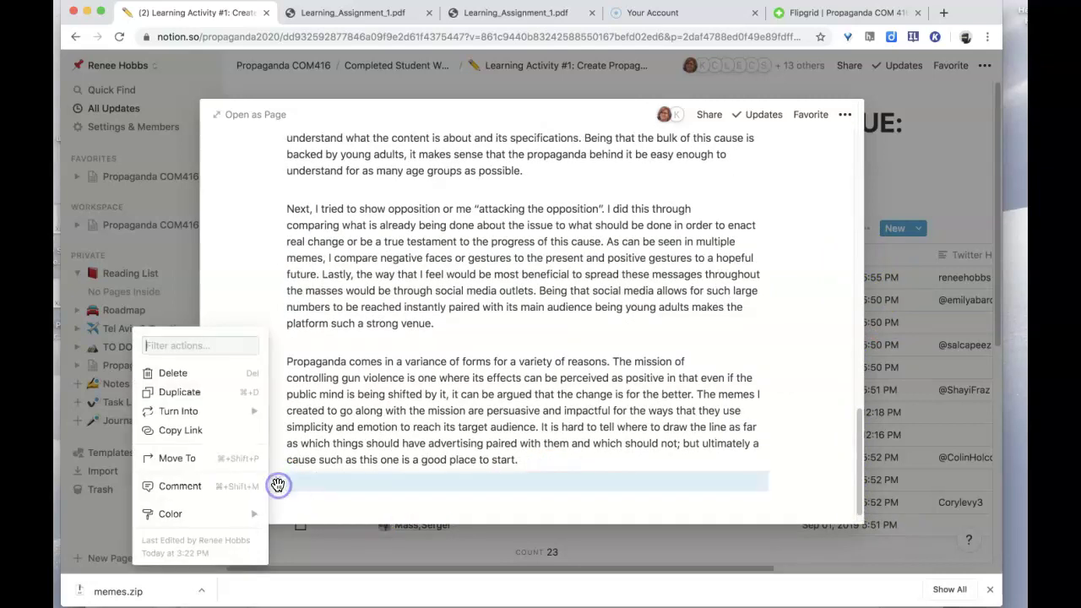
mouse_move(215, 411)
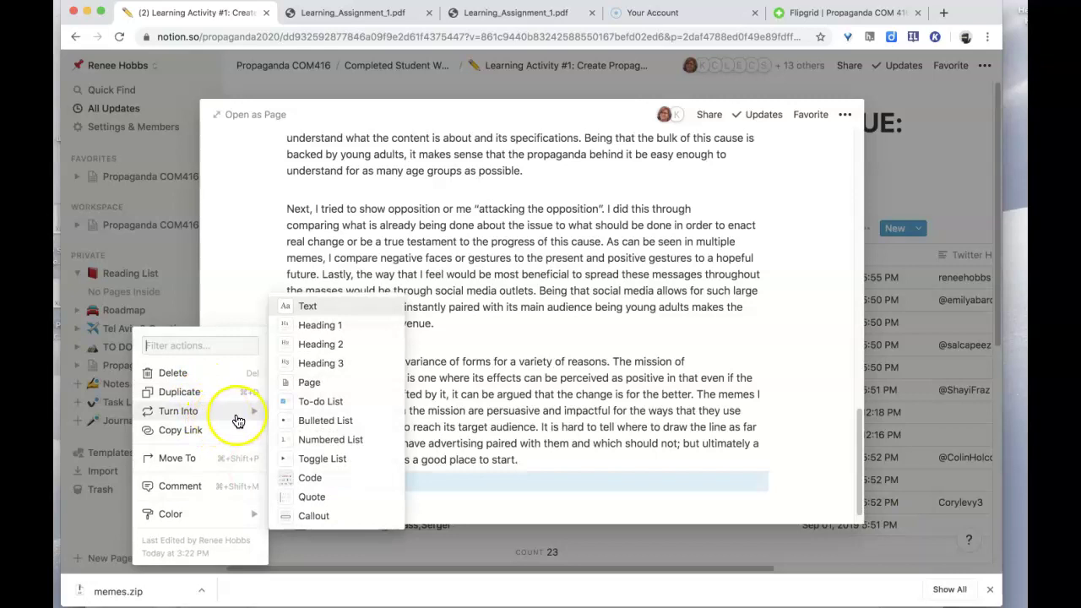
left_click(331, 327)
left_click(328, 355)
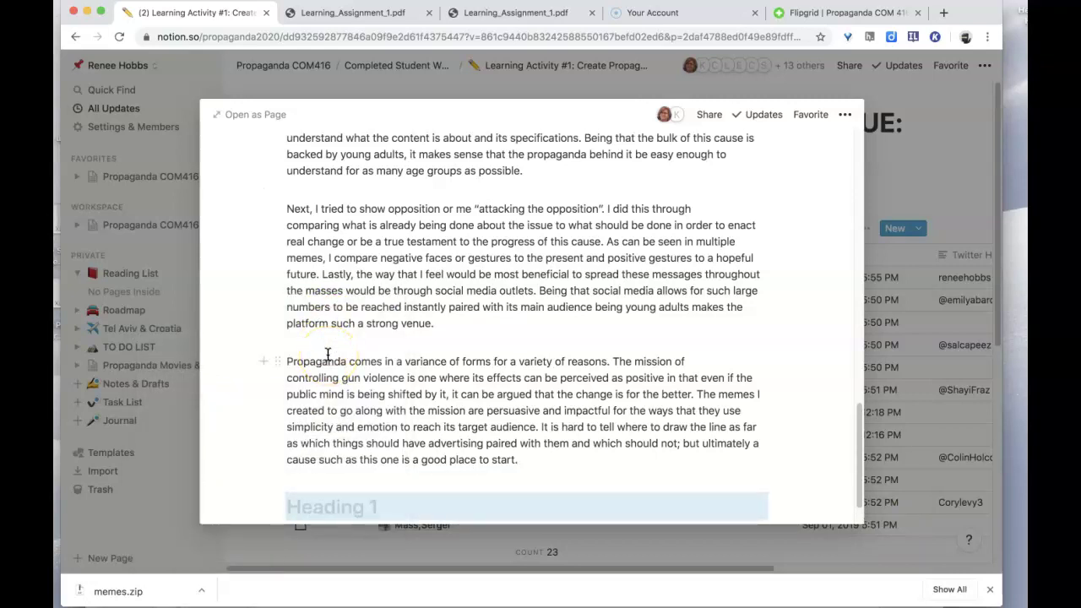
left_click(357, 510)
type("Wor")
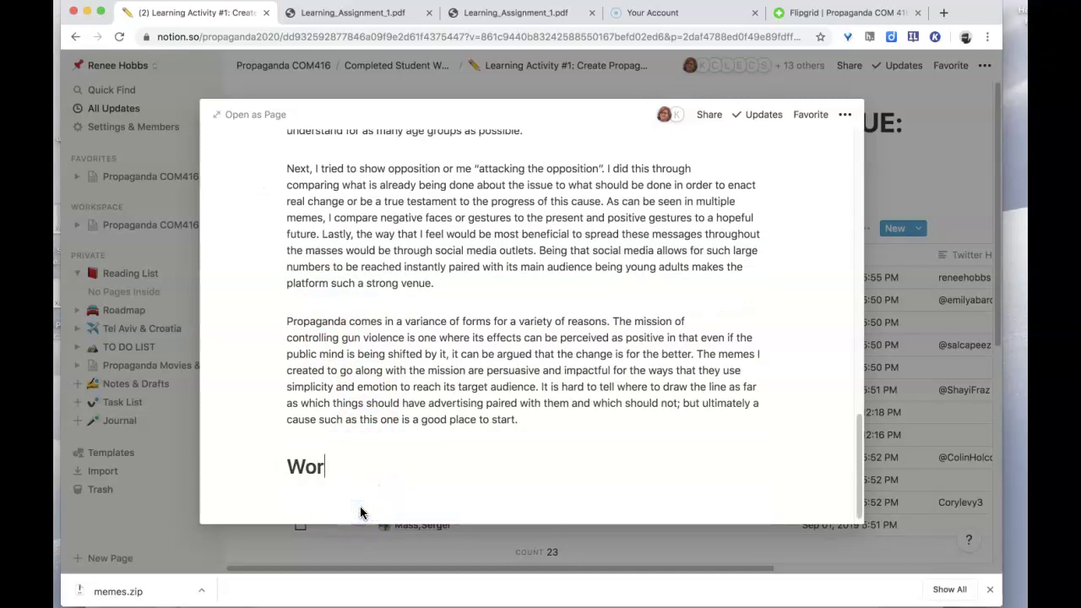
type("ks Cited")
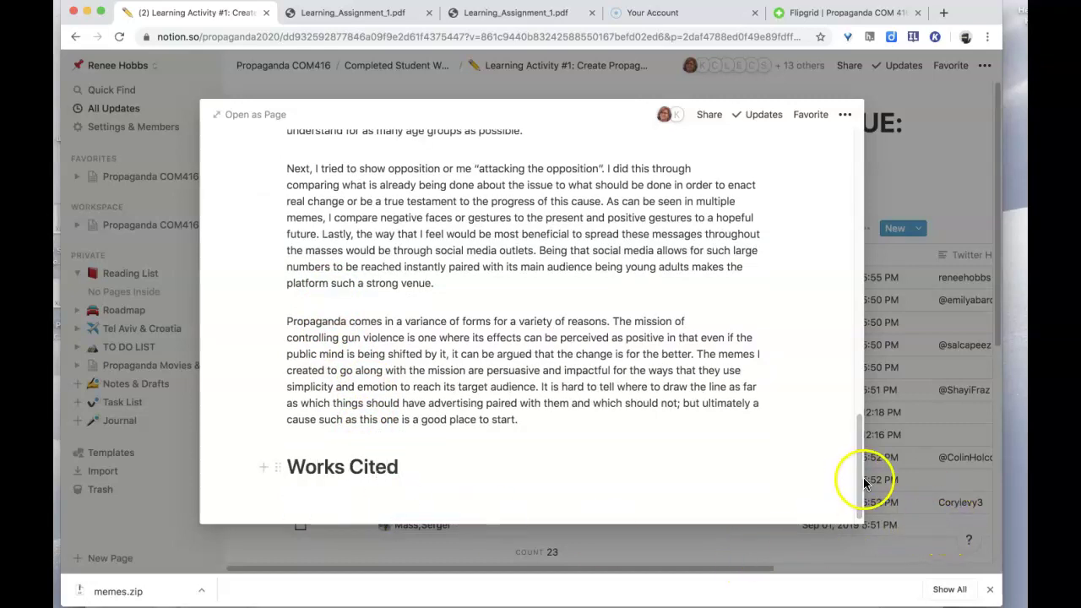
Review the student's page up to its title, close it, and reopen it from the activity table
left_click_drag(865, 481, 913, 311)
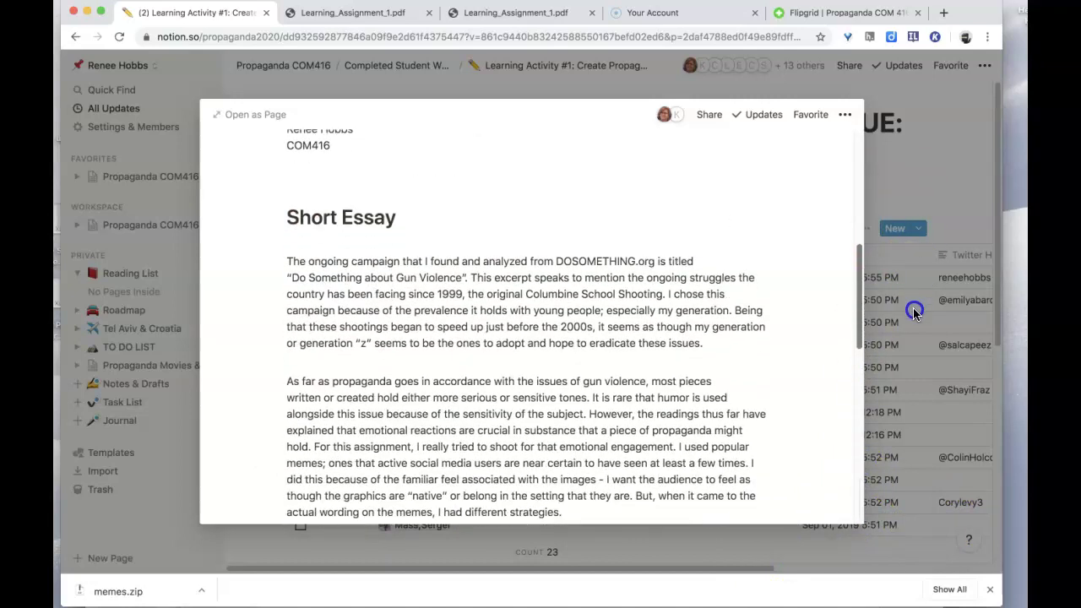
left_click_drag(913, 307, 909, 177)
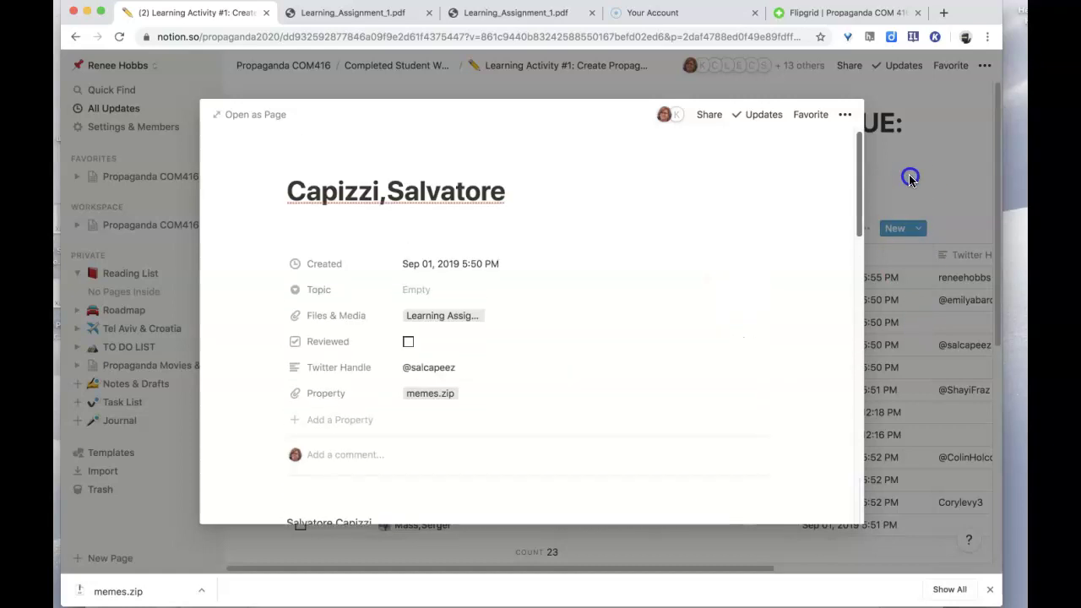
left_click(405, 85)
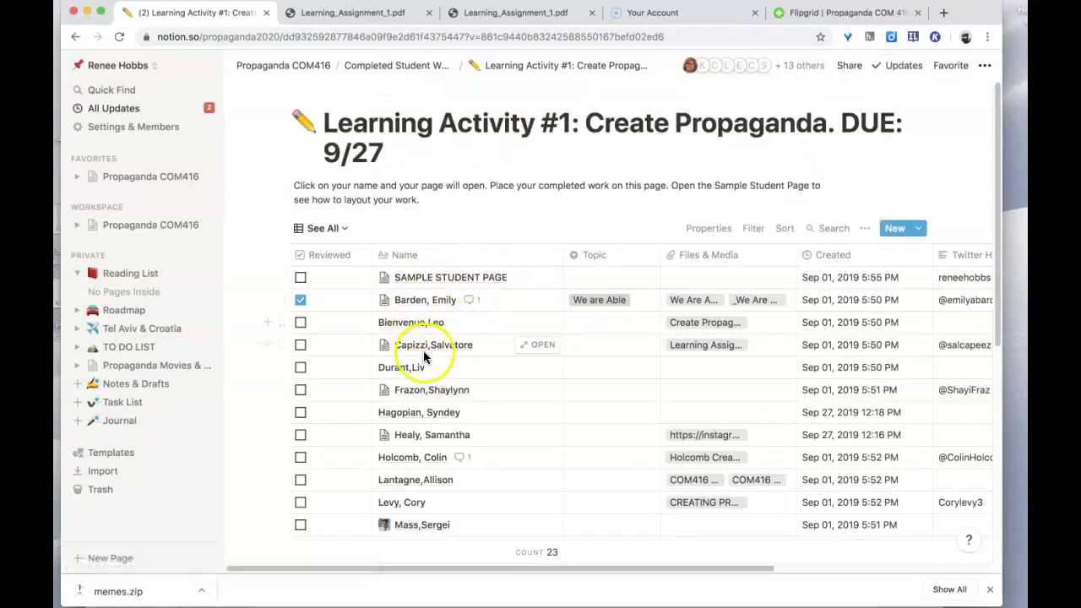
left_click(542, 346)
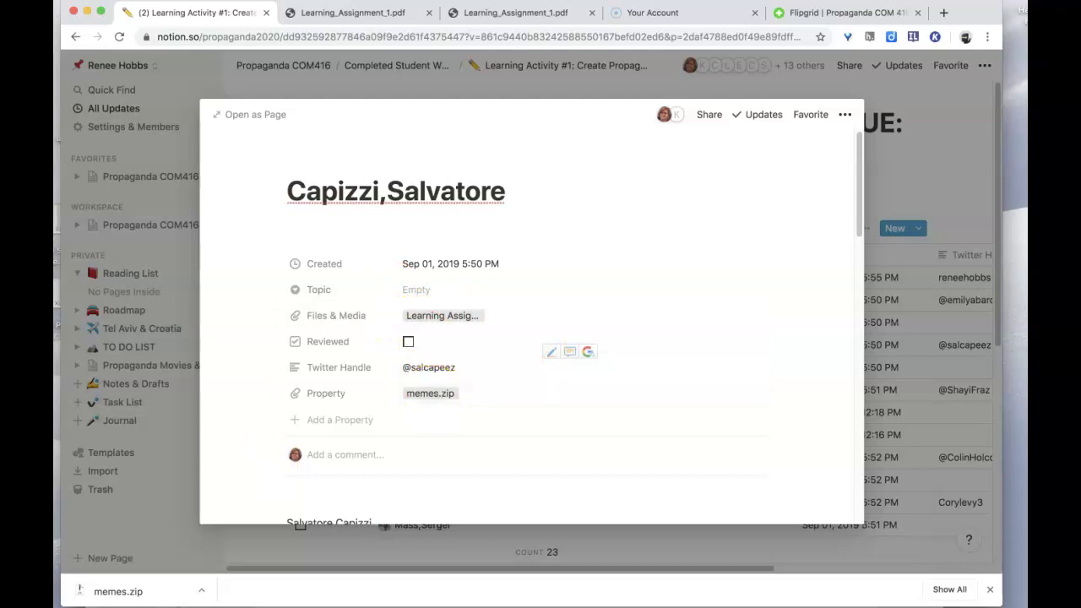
Extract the downloaded memes.zip archive and preview the images in its memes folder, from IMG_6626.jpg to IMG_6633.jpg
left_click(115, 594)
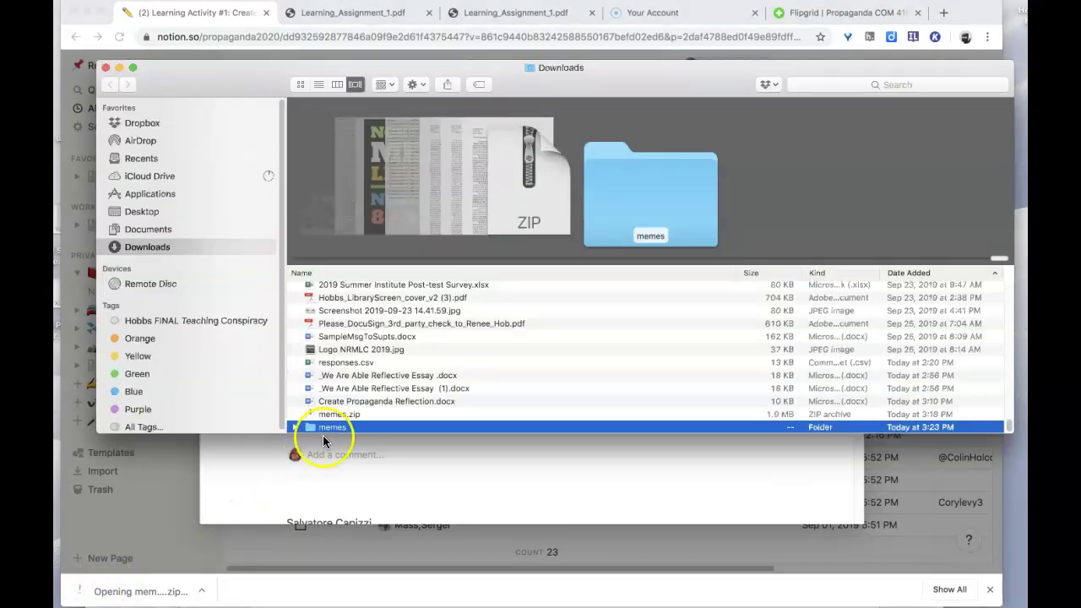
double_click(327, 427)
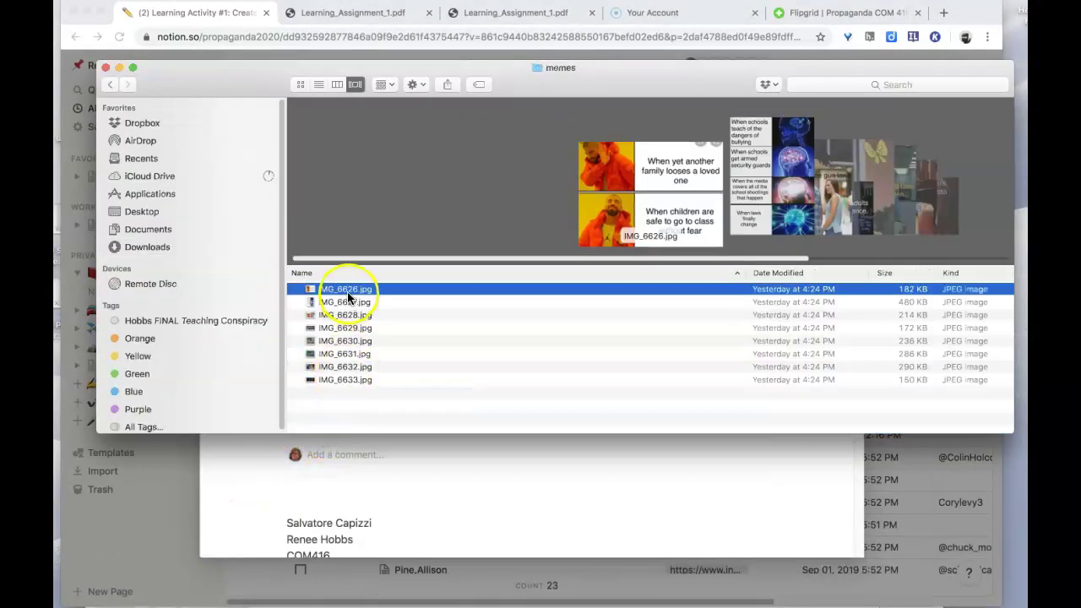
key("Down")
key("Down")
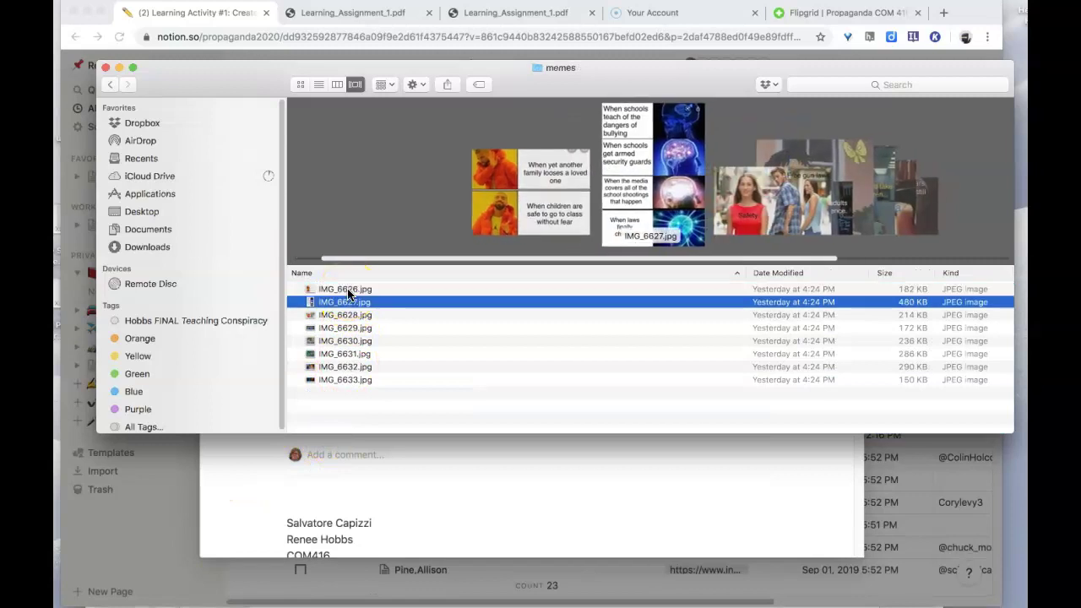
key("Down")
key("Down")
key("Down")
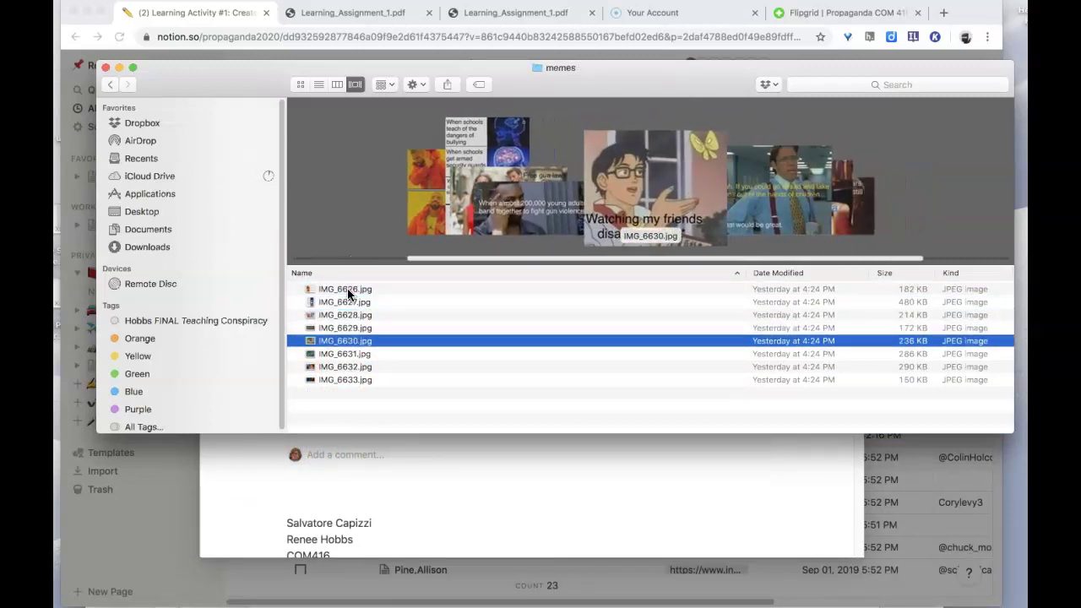
key("Down")
key("Down")
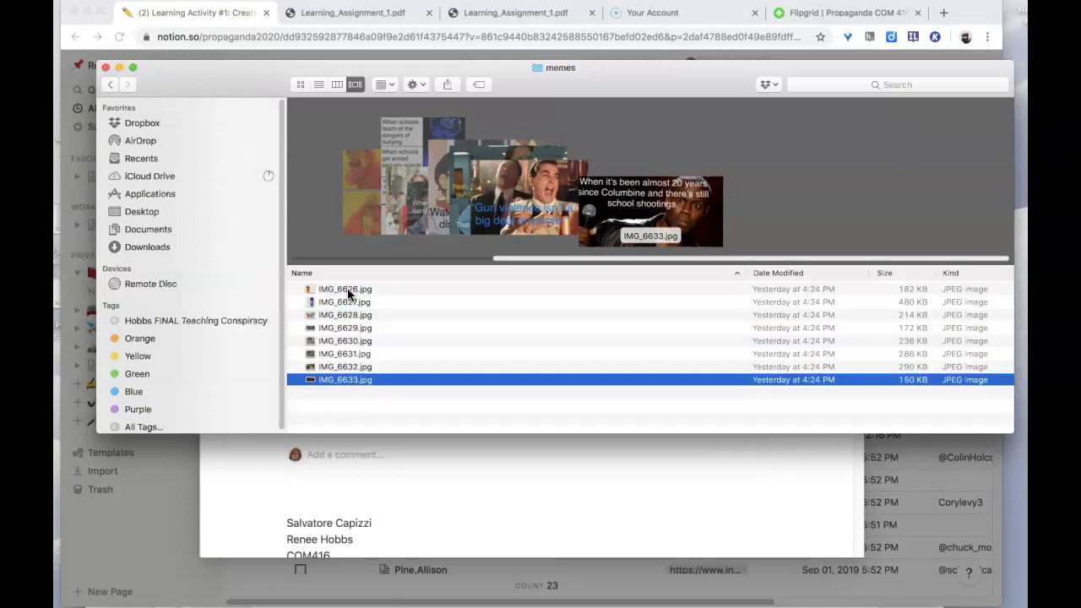
Return to the student's Notion page and add a text block reading "Memes I Created" directly below the Short Essay heading
left_click(246, 488)
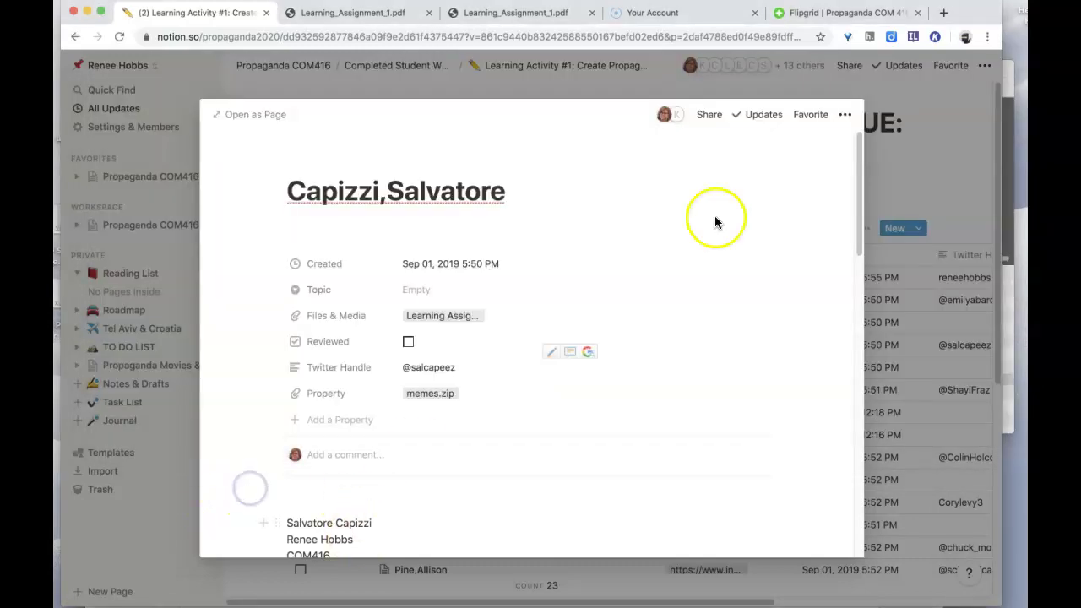
left_click_drag(856, 212, 875, 327)
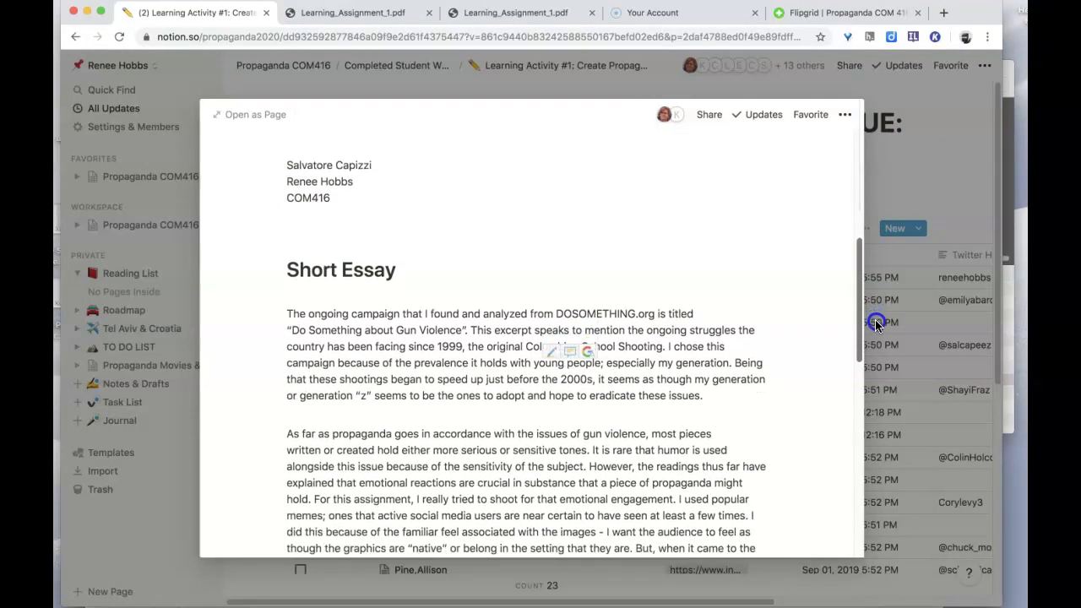
left_click(293, 220)
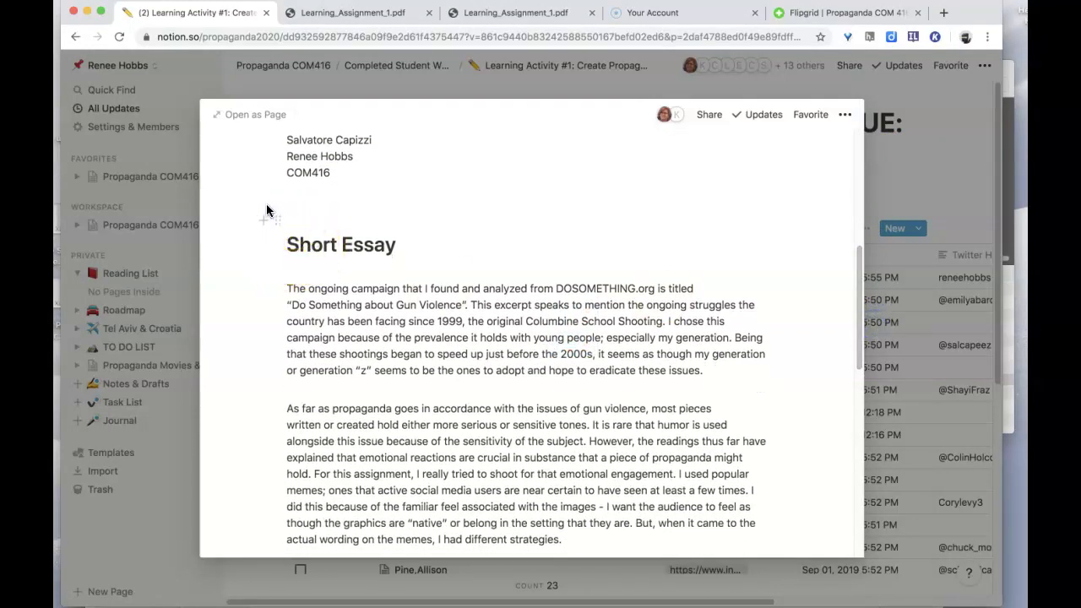
left_click(264, 220)
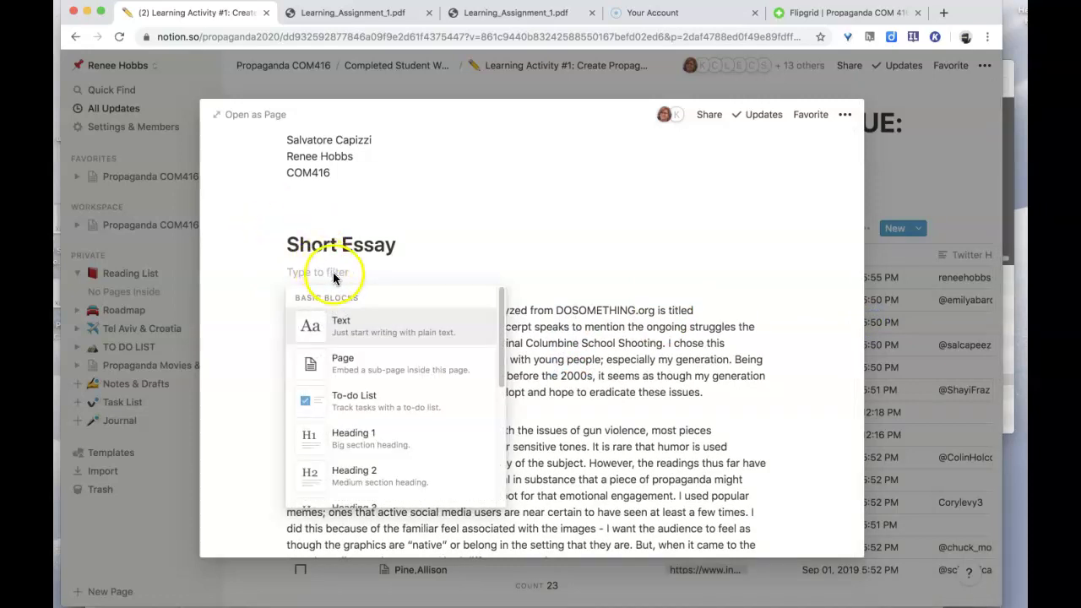
left_click(348, 334)
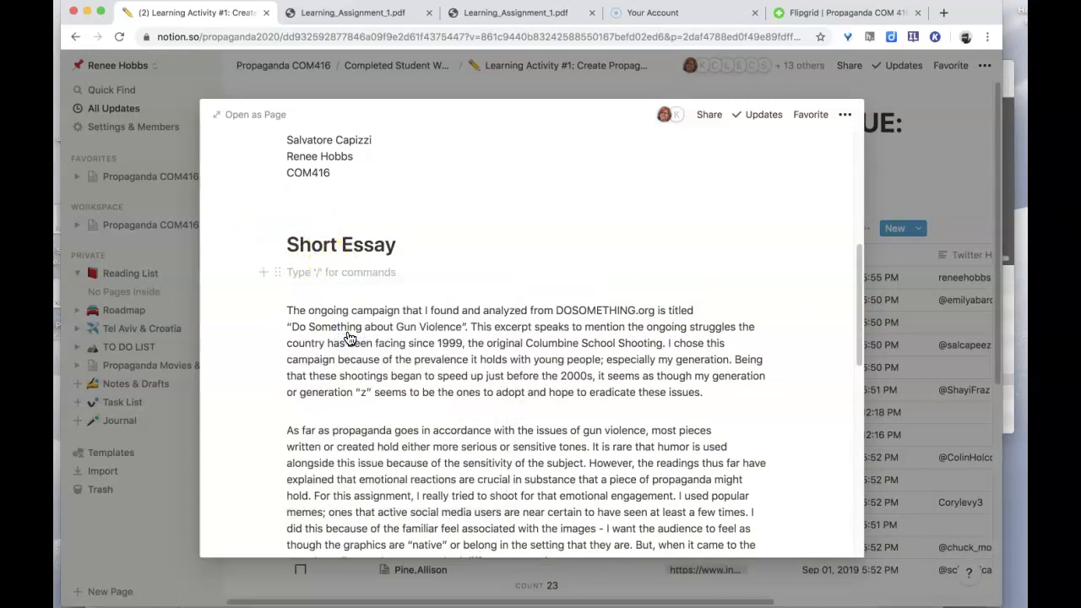
left_click(318, 280)
type("Memes I Created")
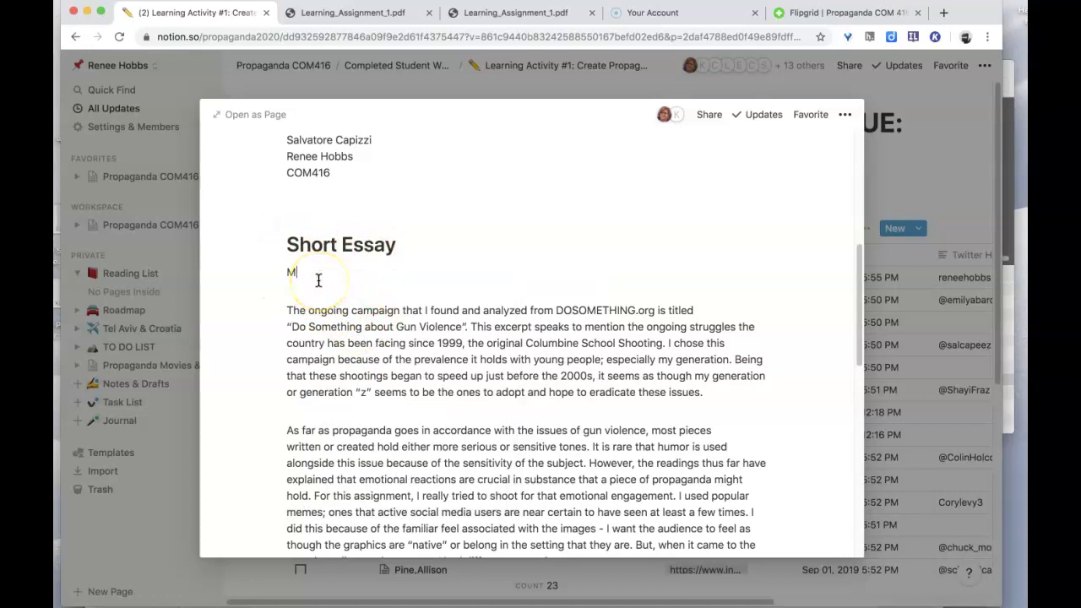
Turn the "Memes I Created" block into a Heading 1 and move it above the Short Essay heading, right after the COM416 line
left_click(277, 272)
mouse_move(217, 245)
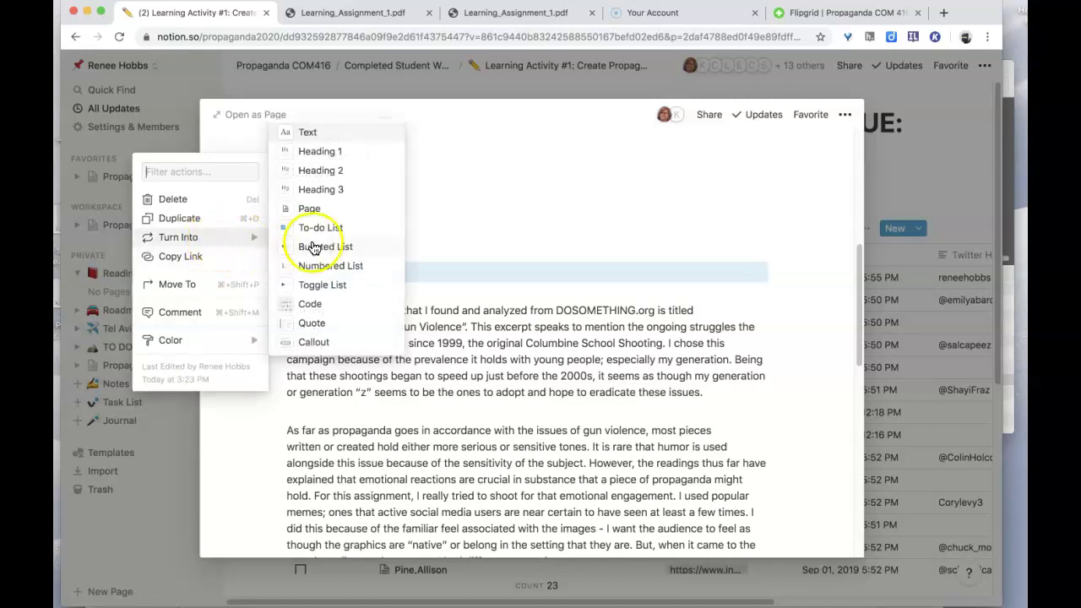
left_click(308, 147)
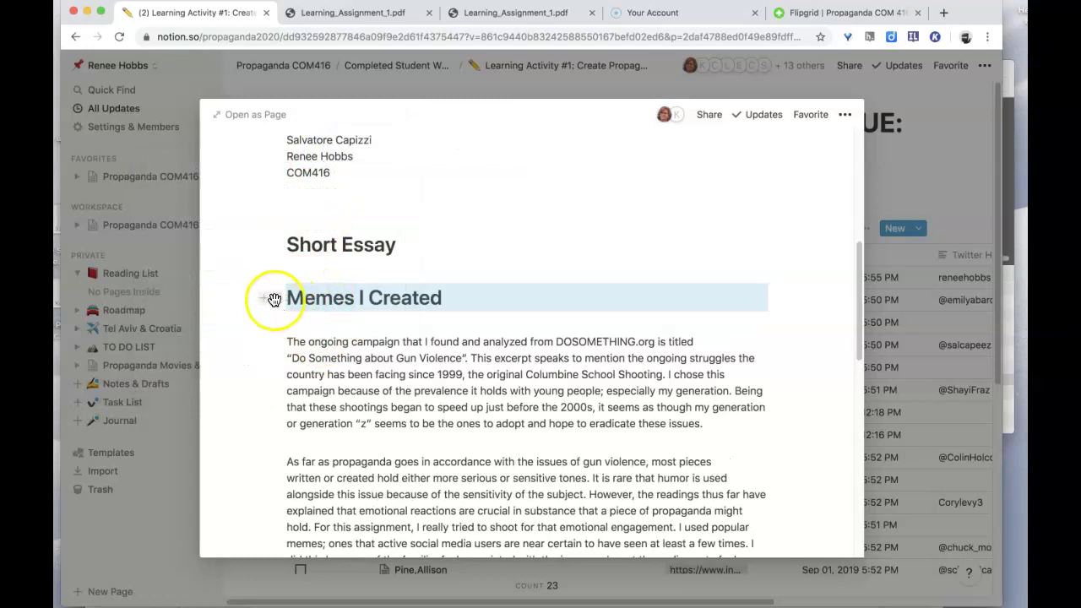
left_click_drag(275, 299, 288, 205)
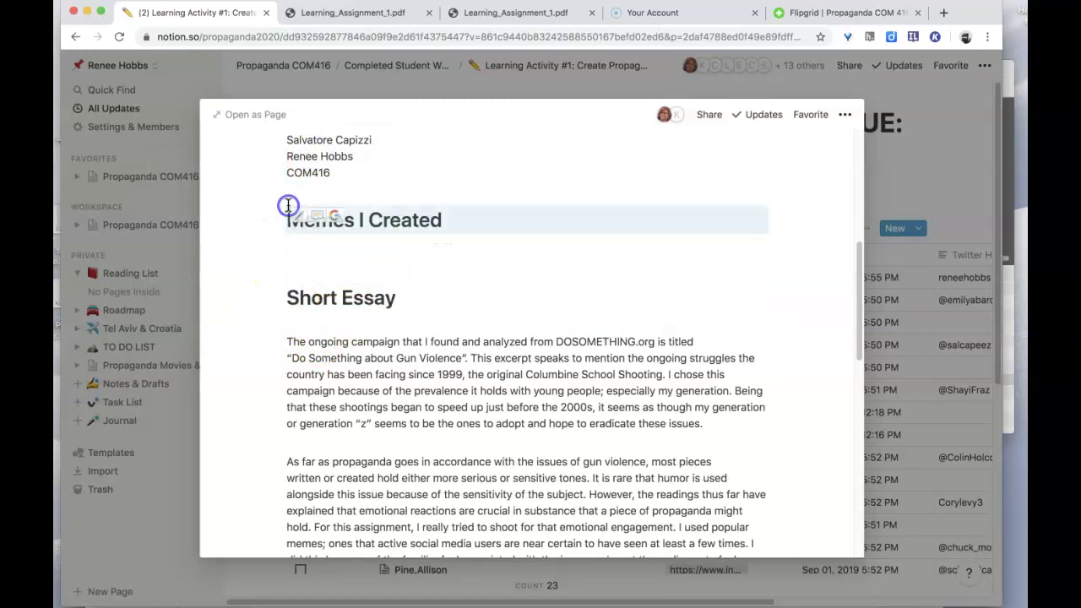
left_click(320, 266)
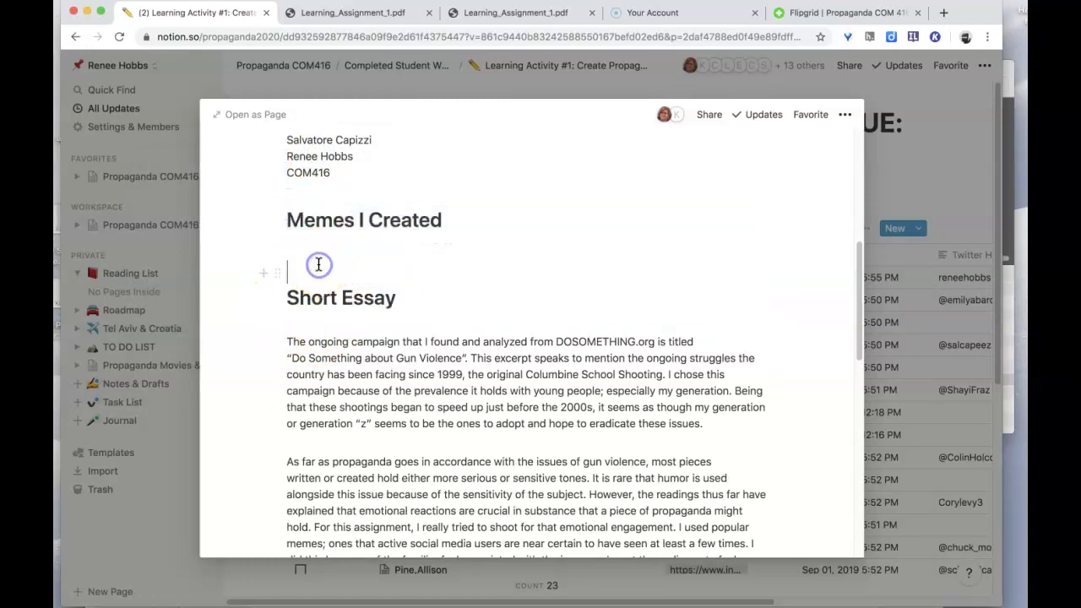
Insert an image block under the "Memes I Created" heading and upload IMG_6626.jpg from the memes folder in Downloads
left_click(265, 224)
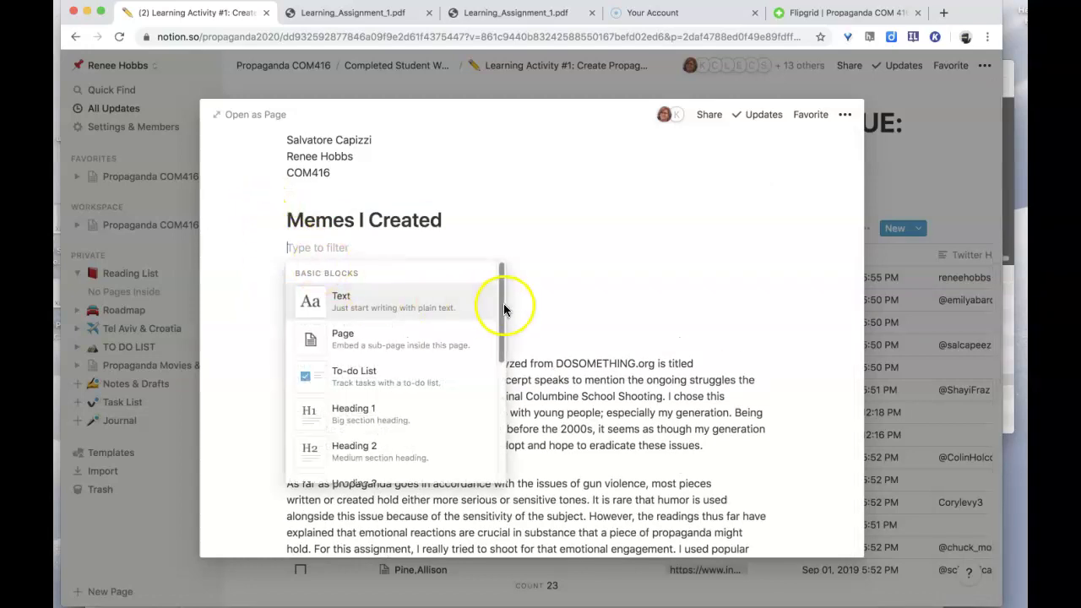
left_click_drag(502, 303, 509, 532)
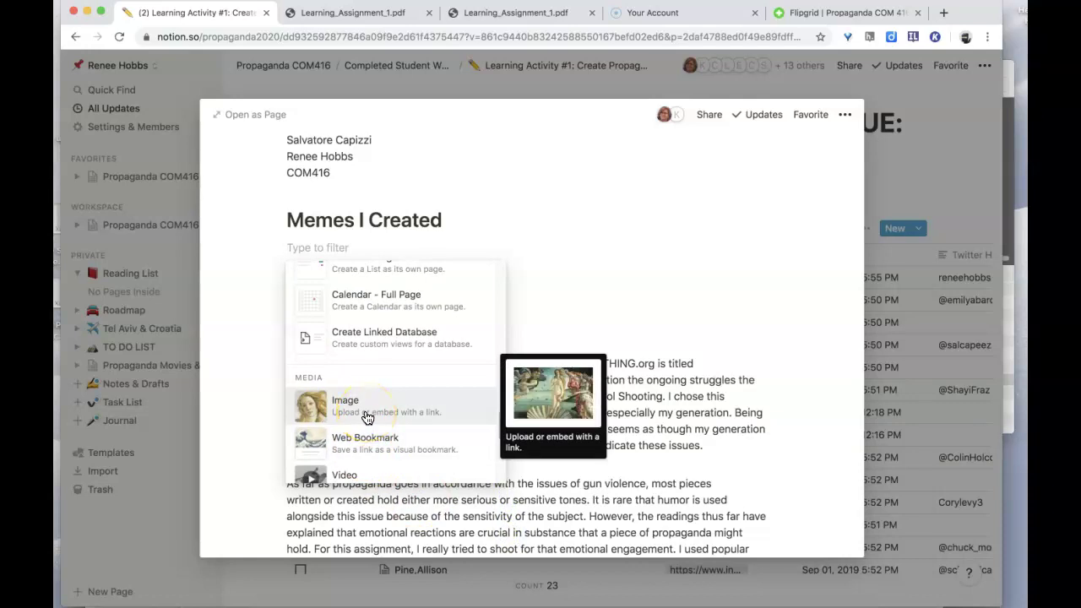
left_click(367, 417)
left_click(452, 335)
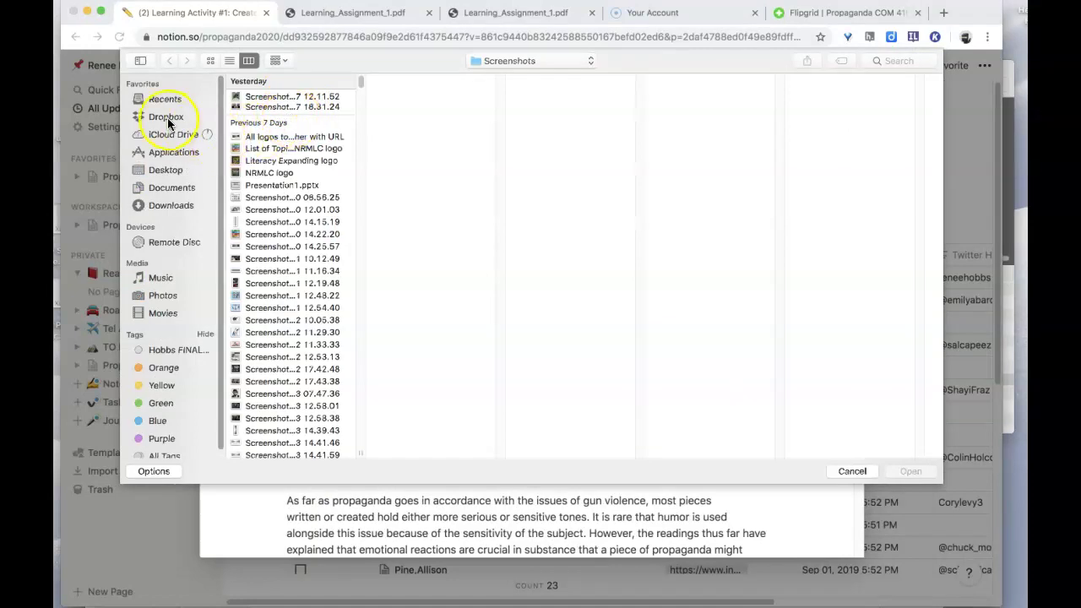
left_click(160, 207)
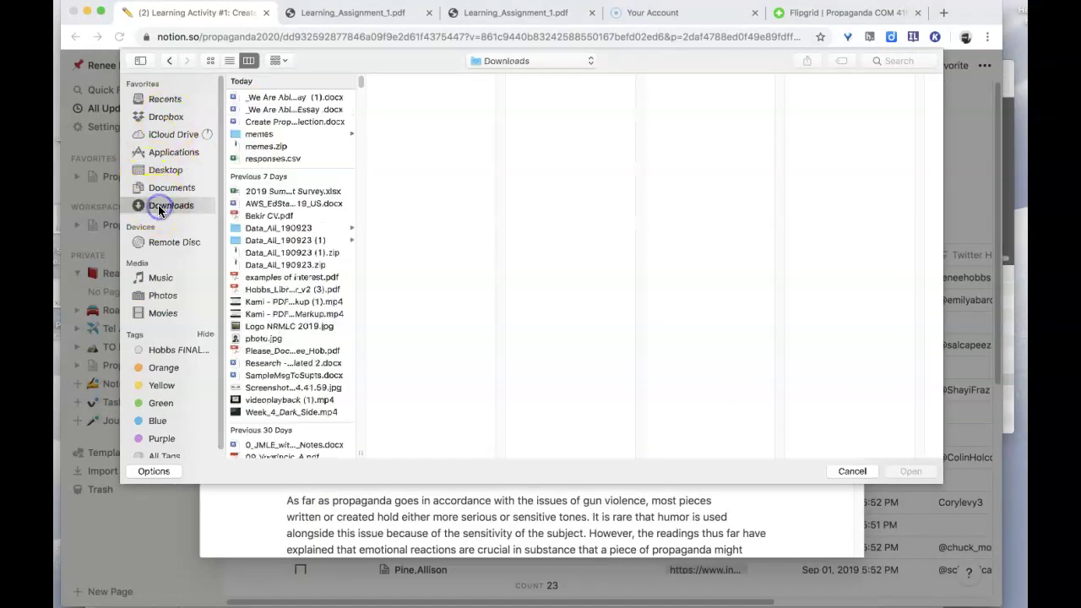
left_click(249, 135)
left_click(409, 97)
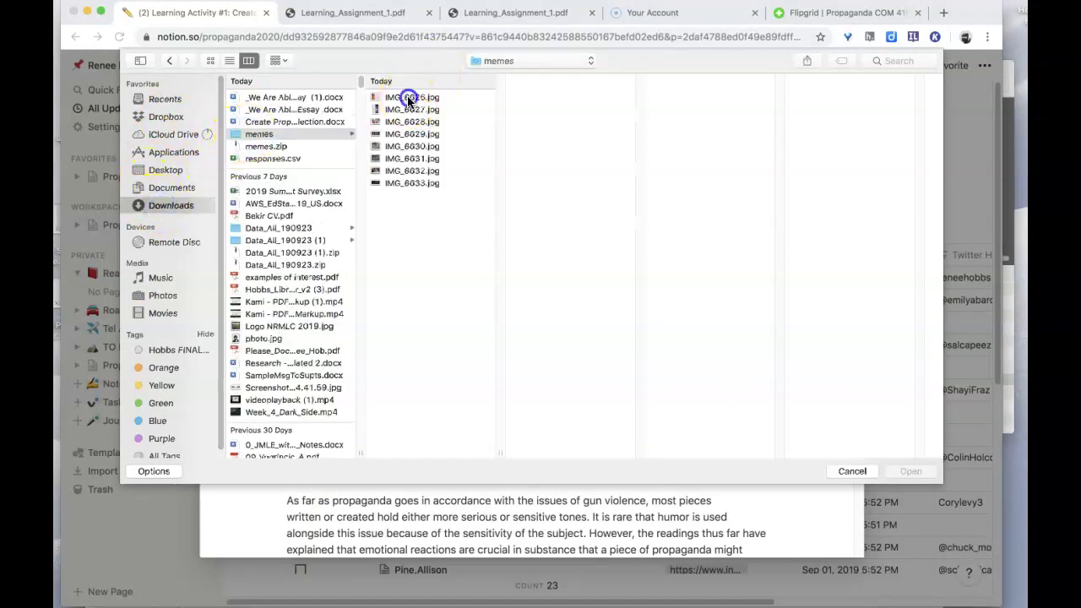
left_click(898, 471)
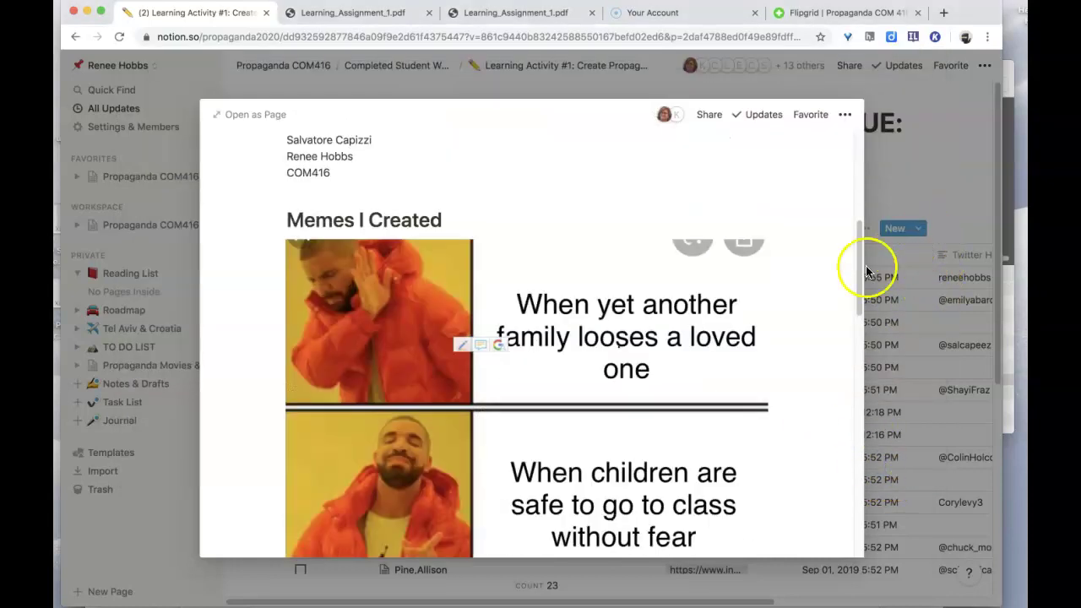
left_click_drag(859, 277, 864, 332)
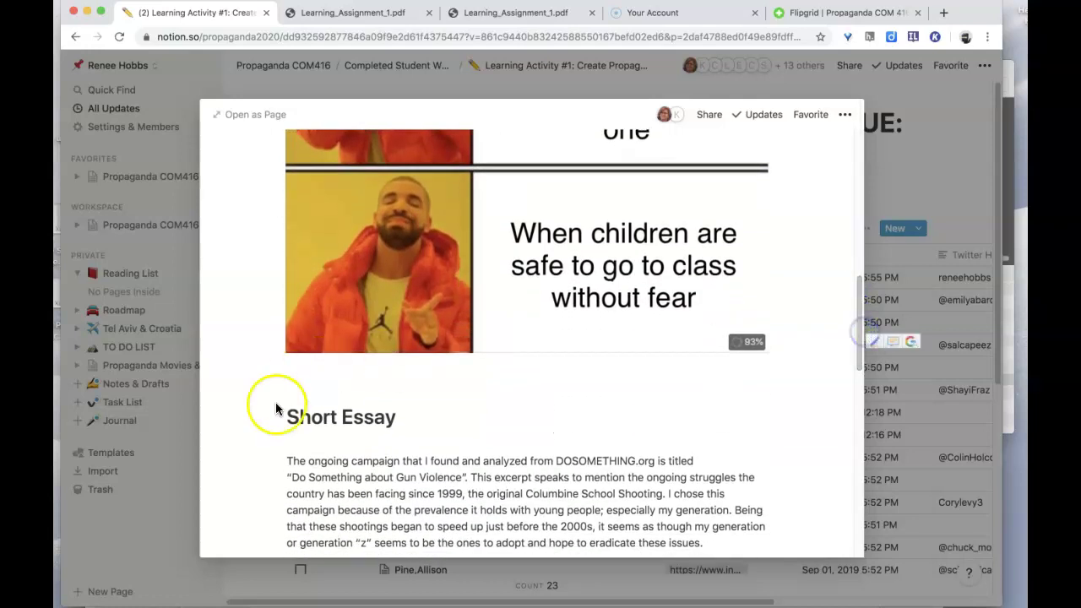